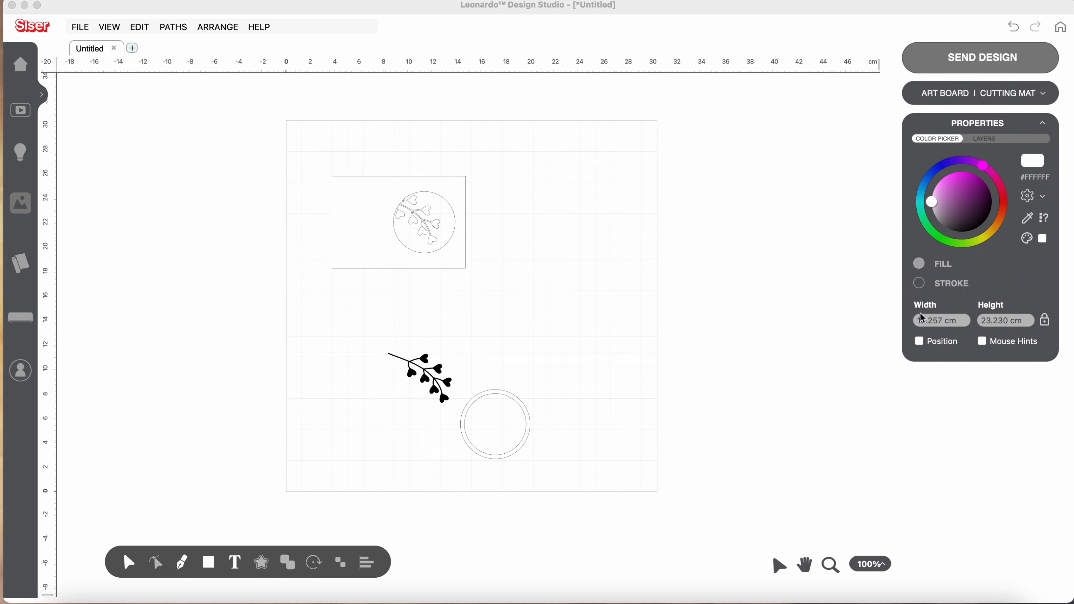
# Step: Show position values instead of size and move the grouped design to about x 0.94 cm, y 1.31 cm
pyautogui.click(925, 344)
pyautogui.click(921, 343)
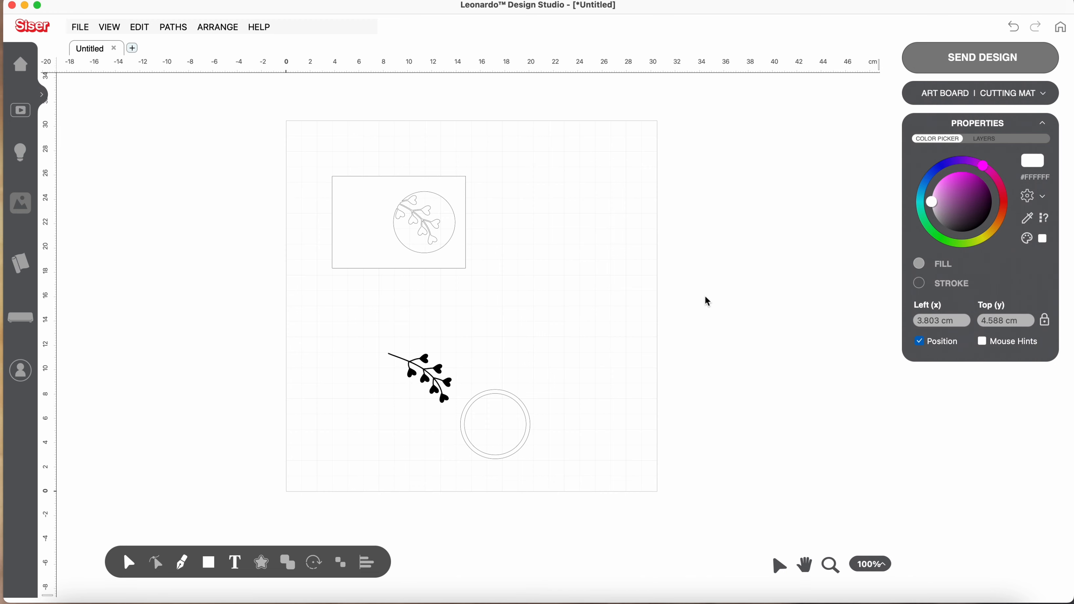
pyautogui.click(465, 203)
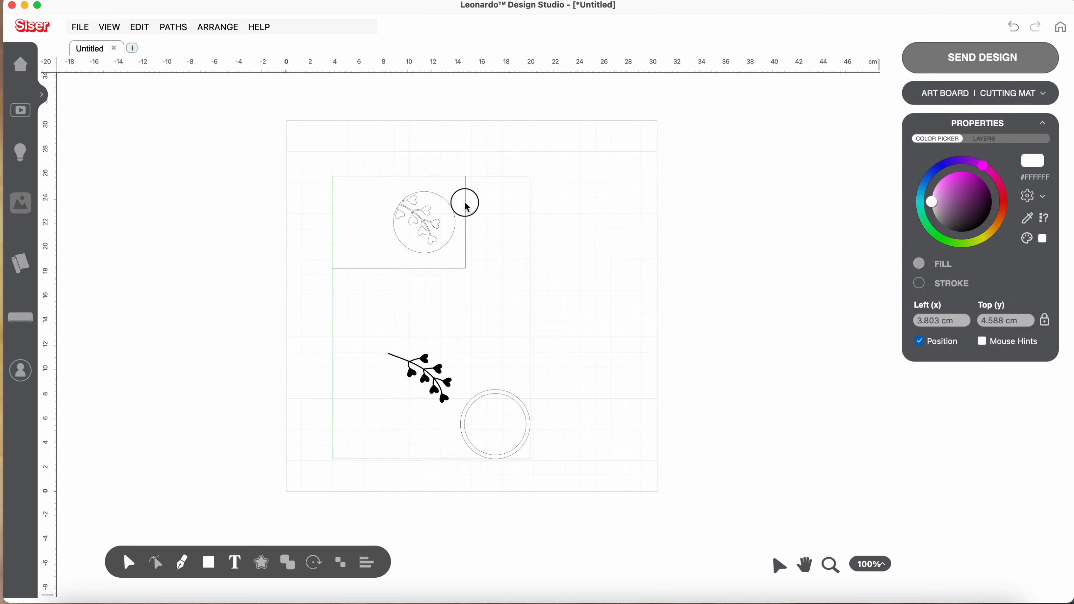
pyautogui.moveTo(464, 203); pyautogui.dragTo(489, 217)
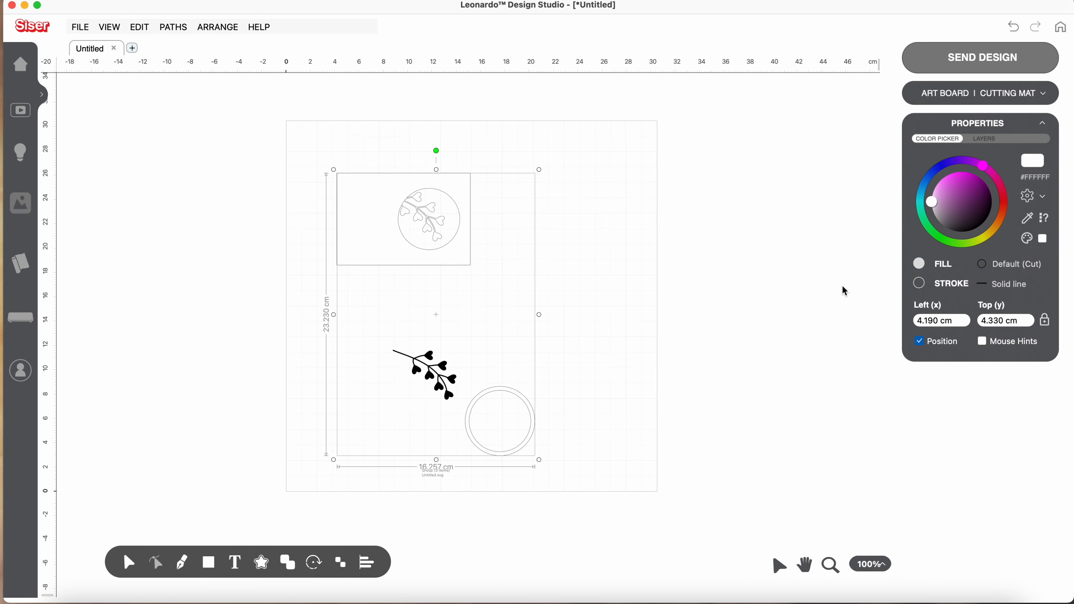
pyautogui.click(513, 232)
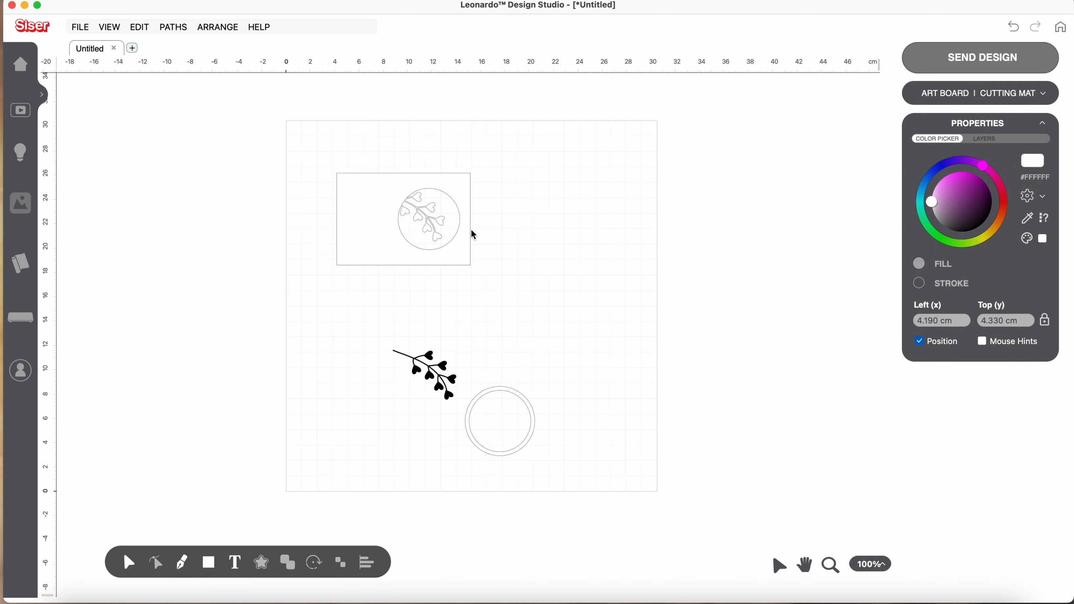
pyautogui.moveTo(458, 225); pyautogui.dragTo(421, 193)
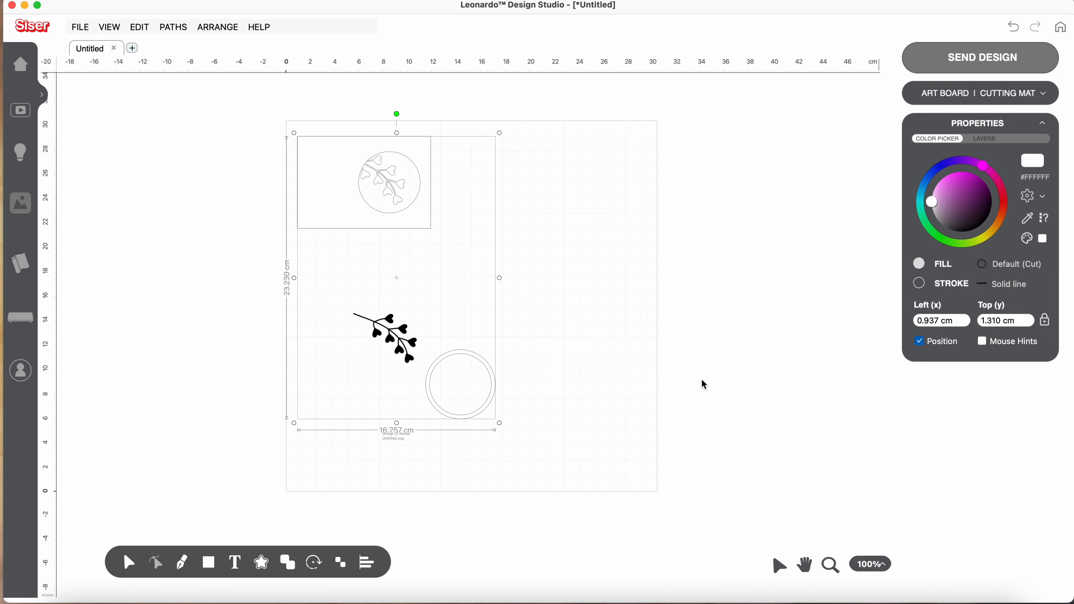
# Step: Set the grouped design's horizontal (x) position to 0 cm
pyautogui.moveTo(962, 321); pyautogui.dragTo(889, 321)
pyautogui.write('0')
pyautogui.write('0')
pyautogui.press('Return')
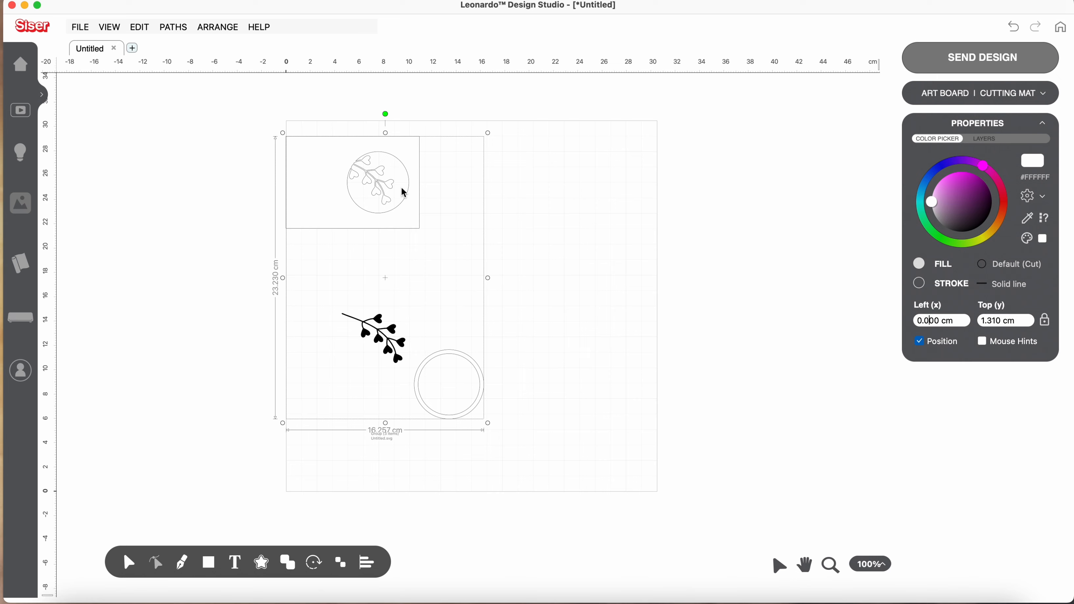
pyautogui.click(215, 28)
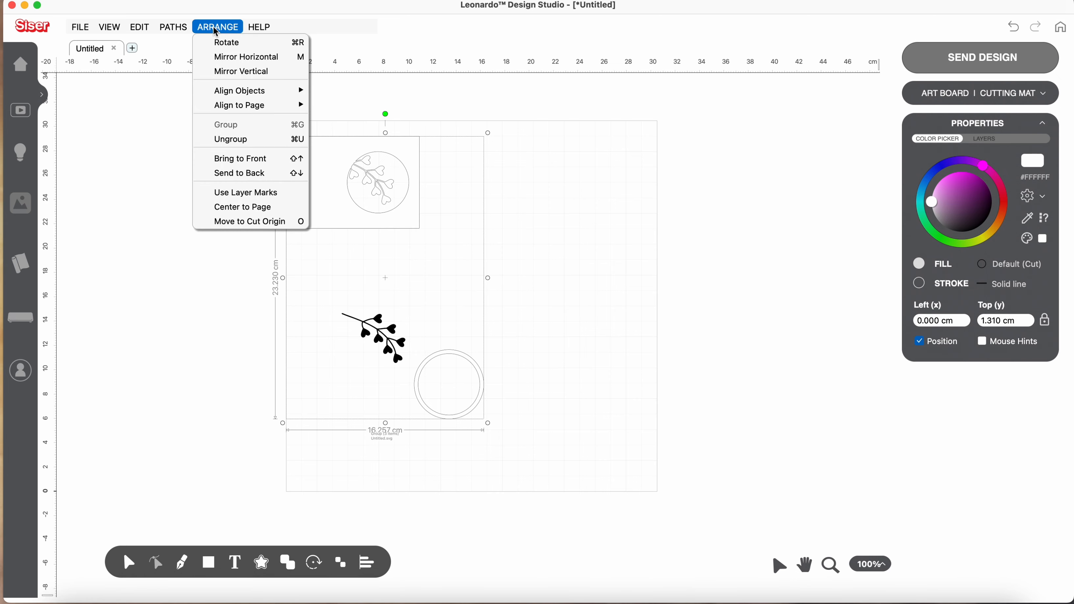
pyautogui.moveTo(227, 94)
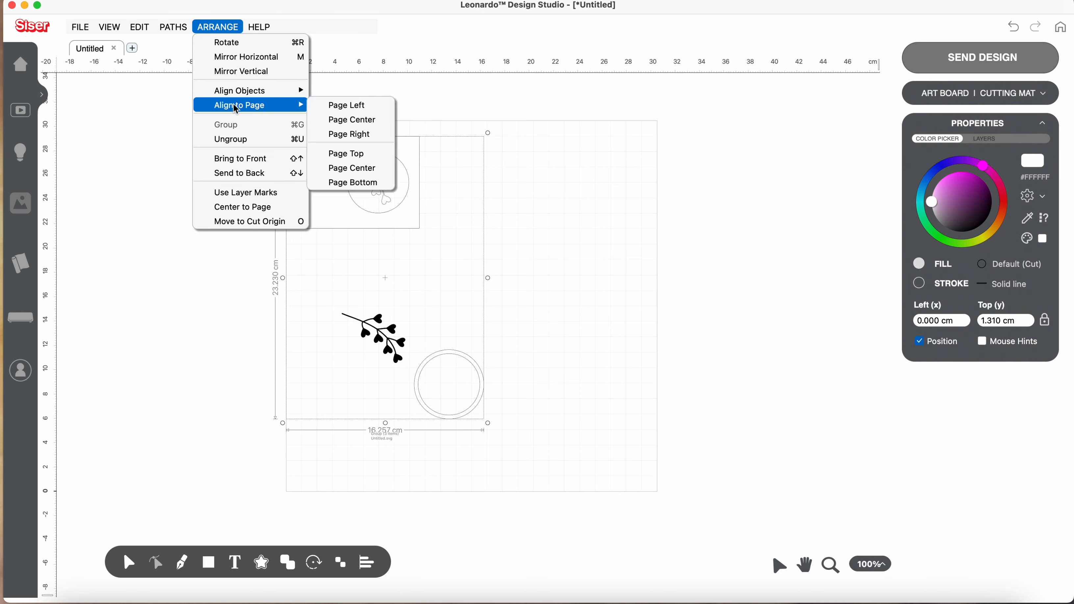
pyautogui.click(672, 260)
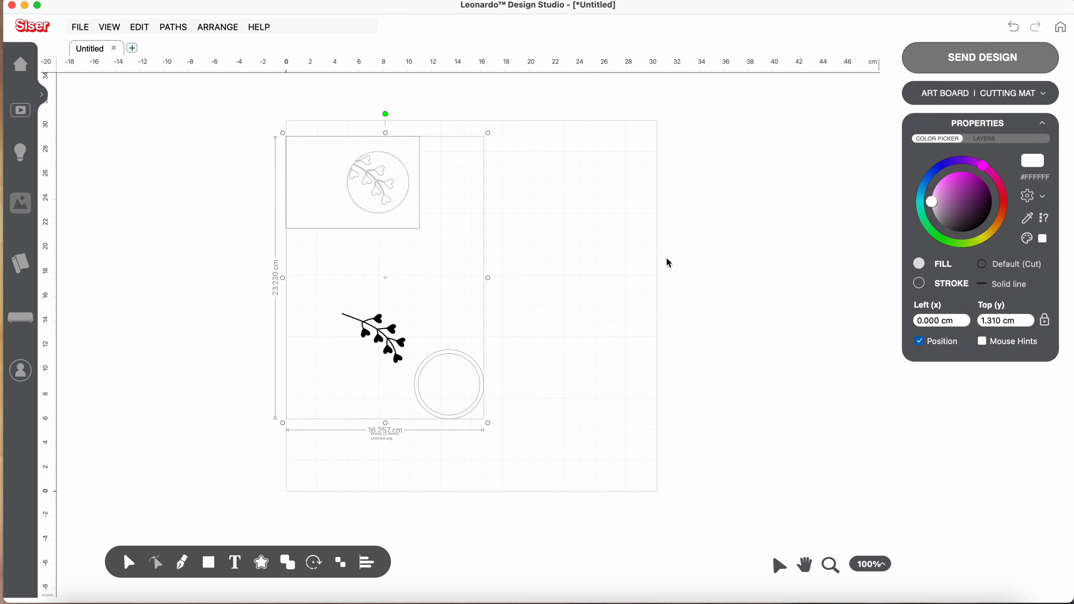
# Step: Enable Use Mat in the default page preferences with a 12in x 12in mat size, and view the editor options
pyautogui.click(86, 34)
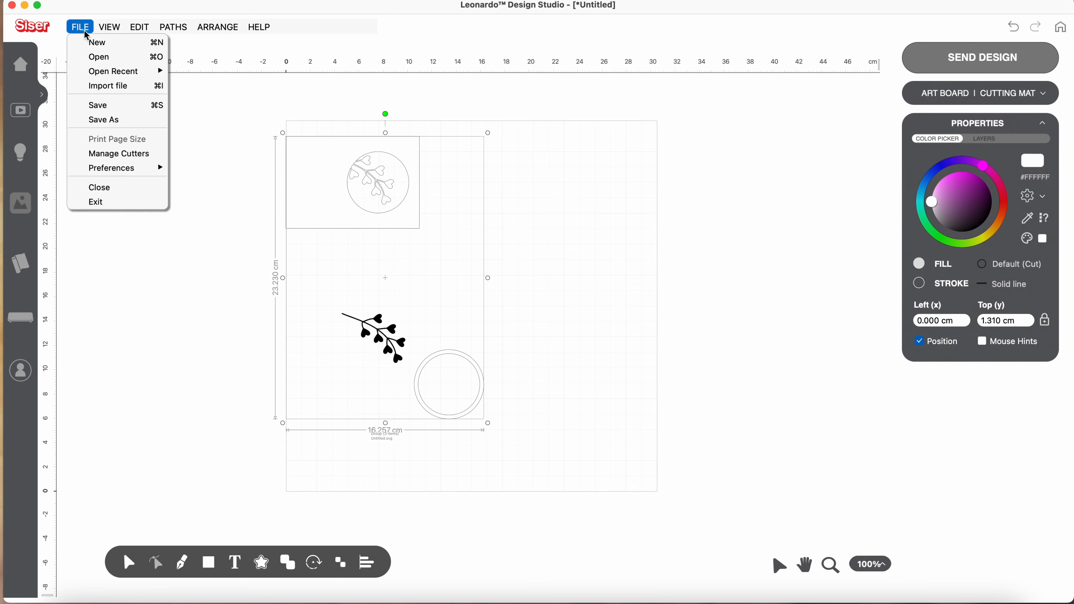
pyautogui.moveTo(90, 173)
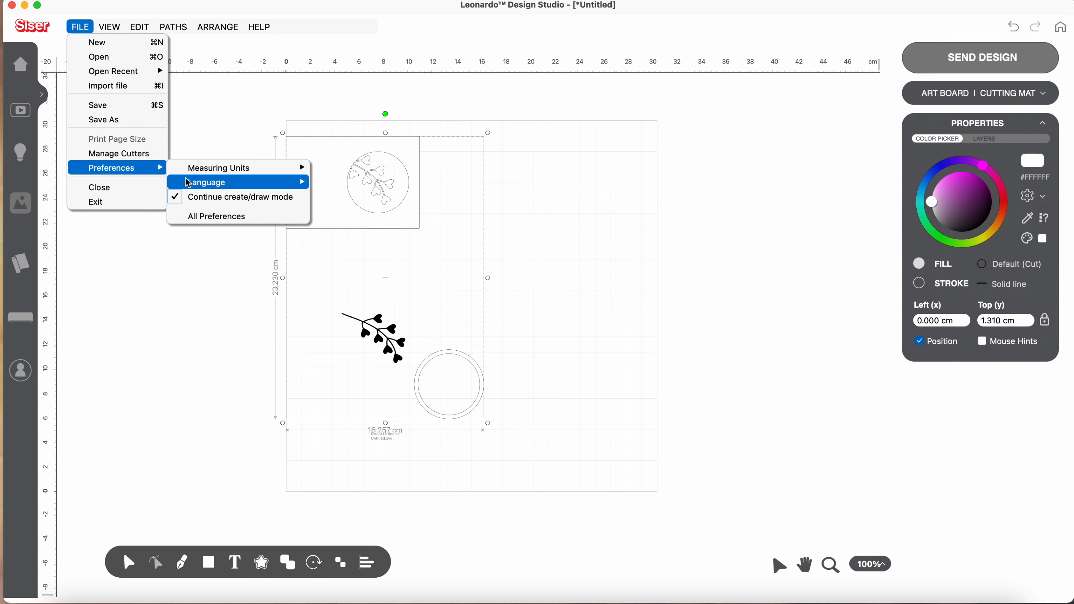
pyautogui.moveTo(189, 182)
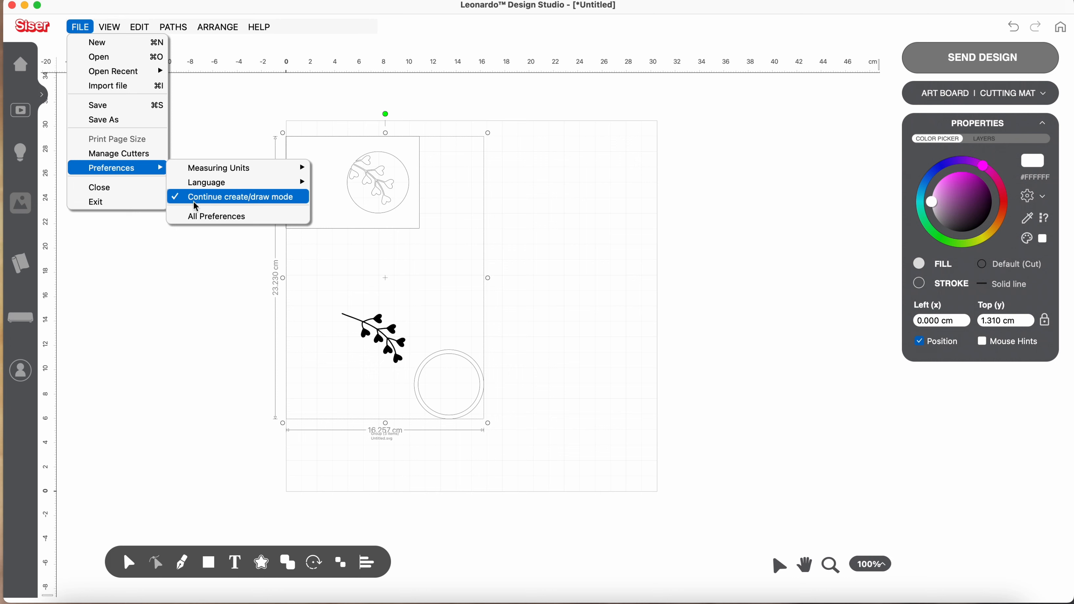
pyautogui.click(199, 218)
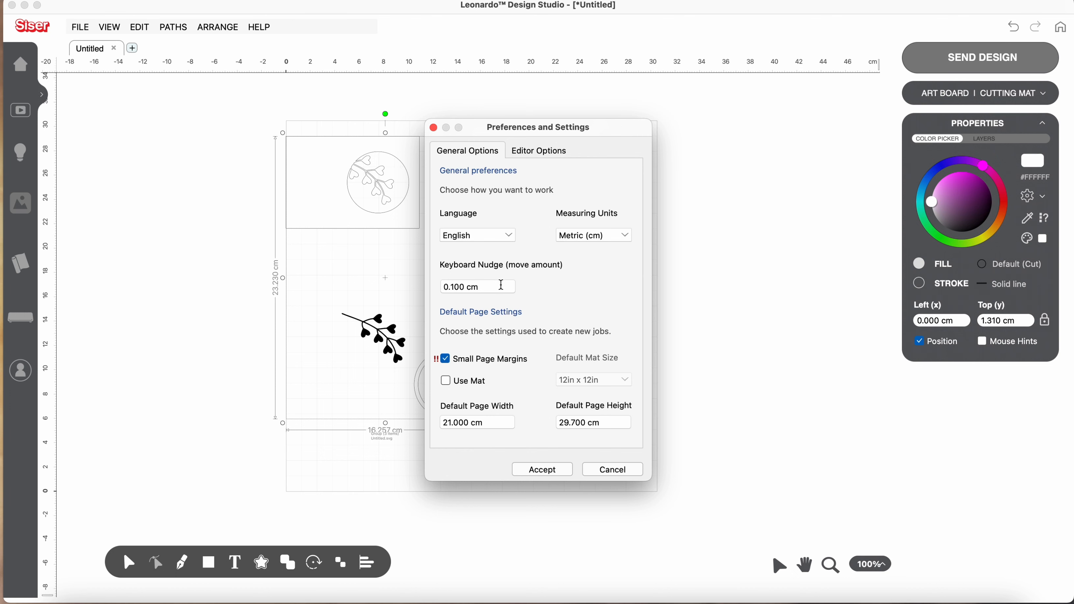
pyautogui.moveTo(501, 285)
pyautogui.moveTo(440, 366)
pyautogui.click(447, 383)
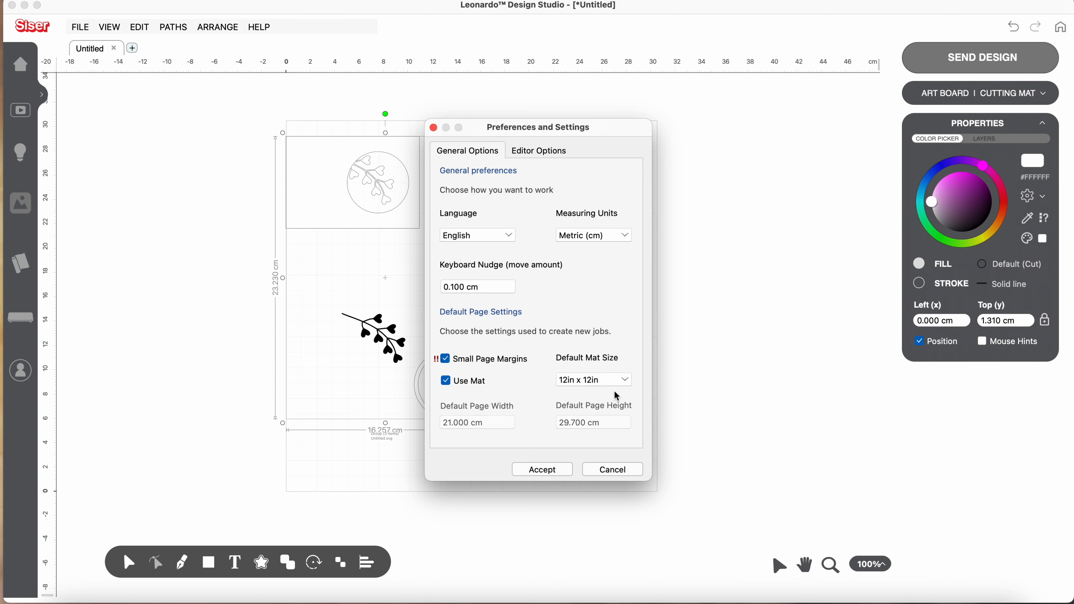
pyautogui.click(628, 380)
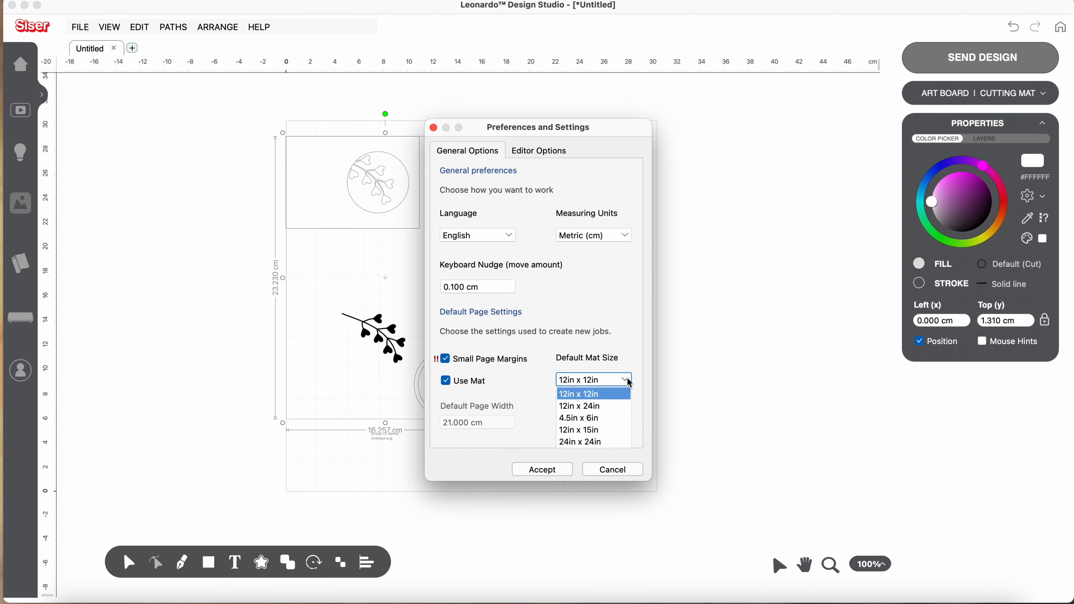
pyautogui.click(626, 378)
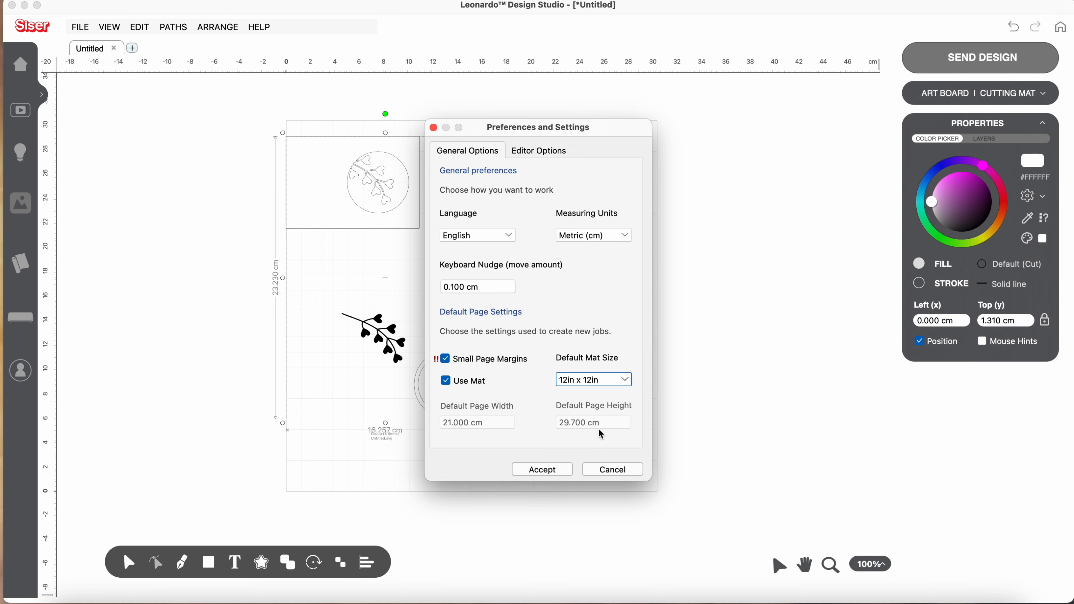
pyautogui.click(533, 153)
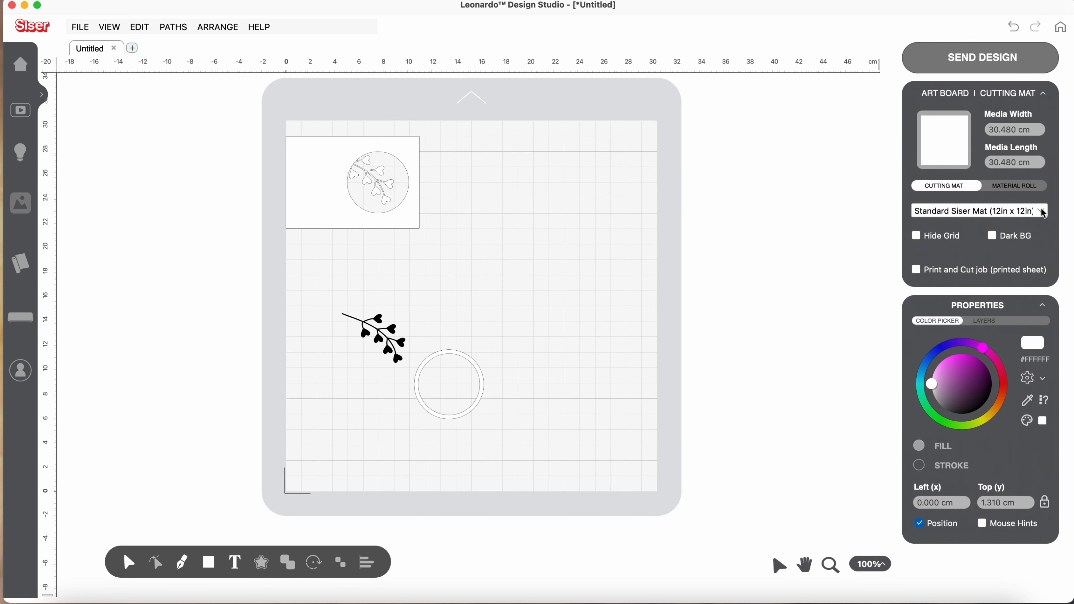
# Step: Switch the media type from cutting mat to material roll
pyautogui.click(1025, 191)
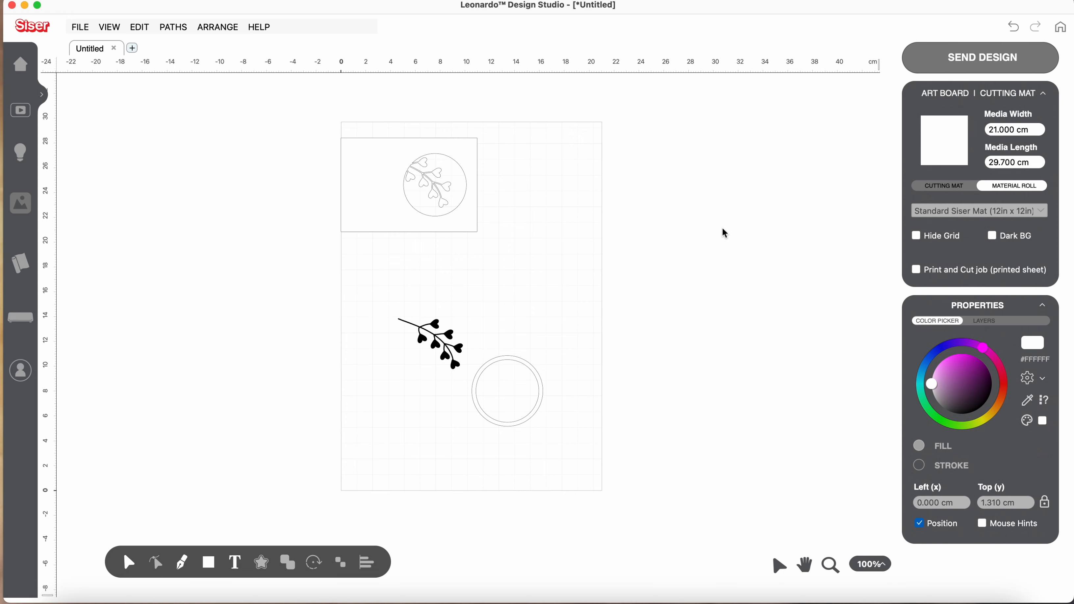
# Step: Review the list of configured cutters and close it without changes
pyautogui.click(86, 29)
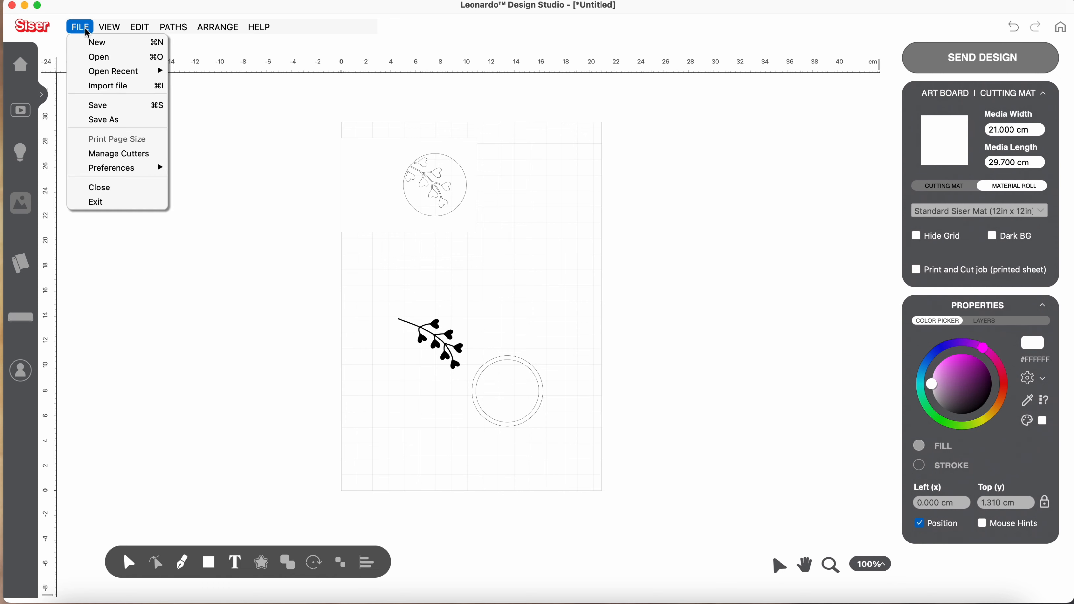
pyautogui.click(109, 154)
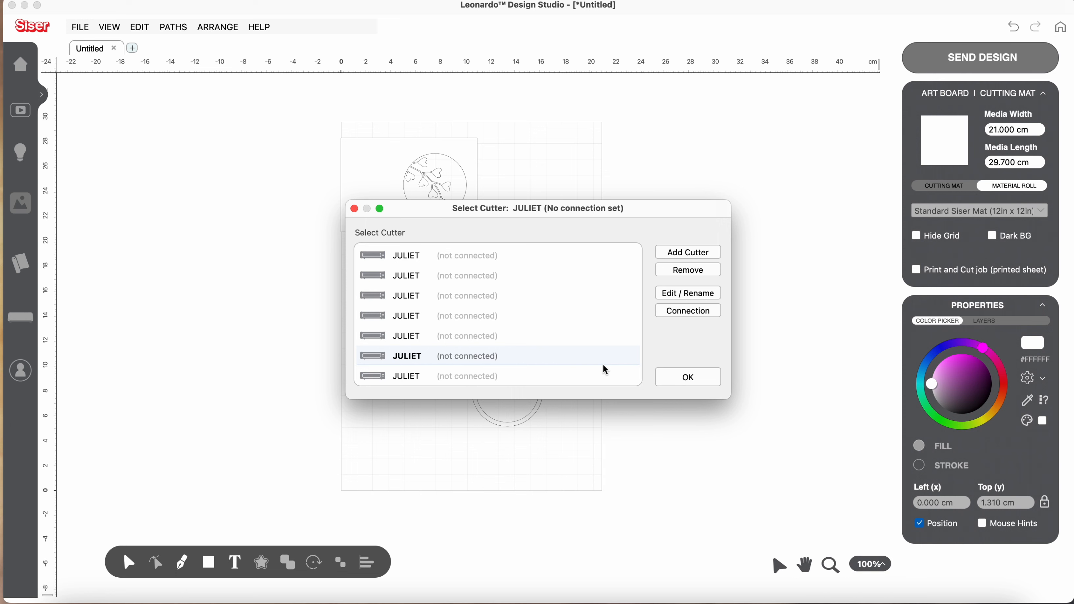
pyautogui.click(680, 384)
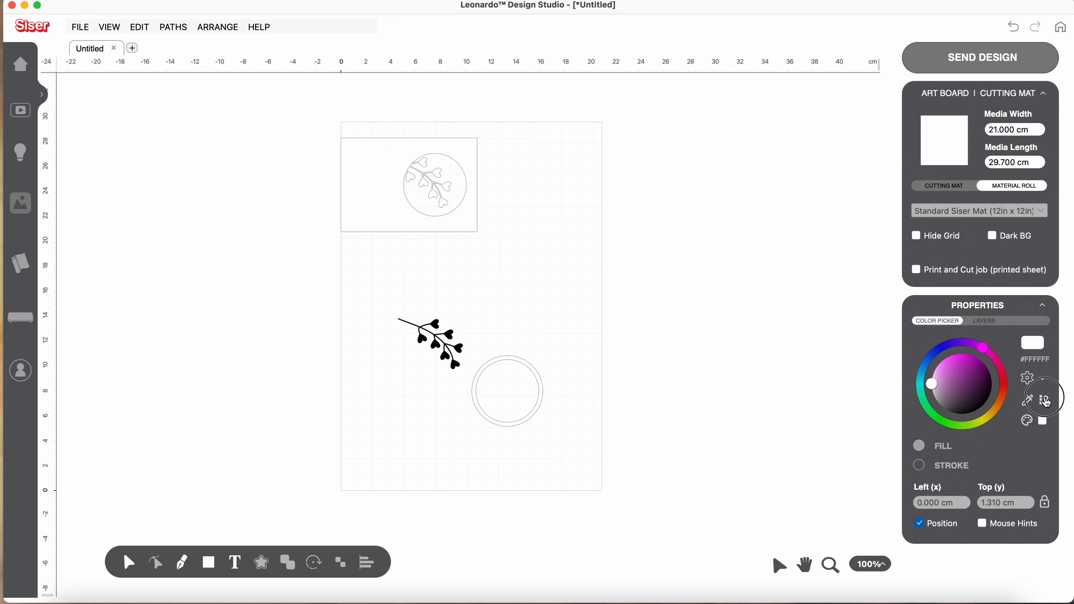
# Step: Try to select the black shapes in the grouped design by colour
pyautogui.click(1045, 401)
pyautogui.click(484, 235)
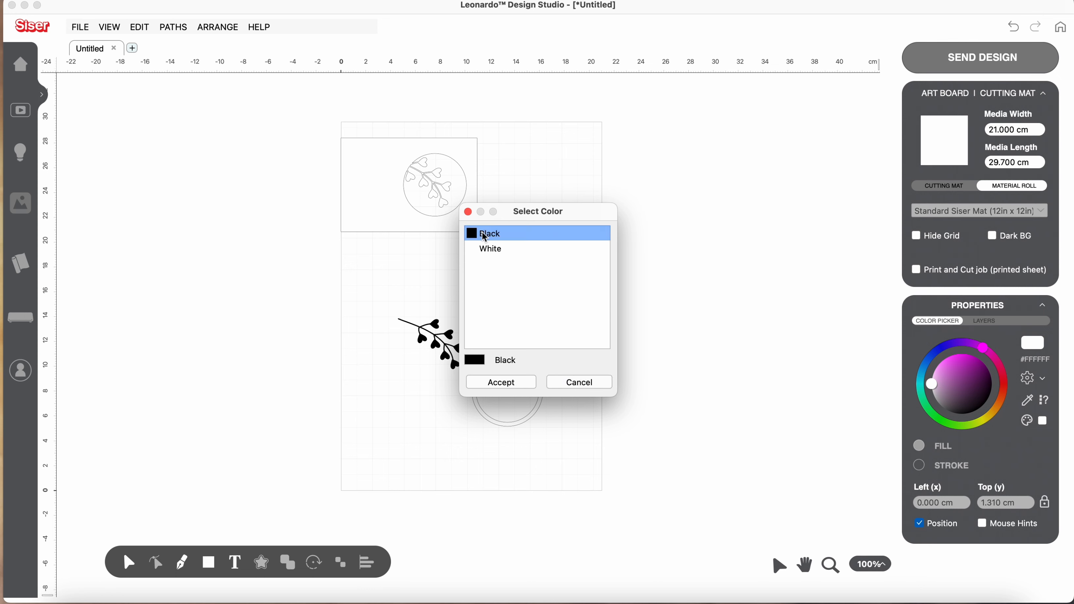
pyautogui.click(509, 381)
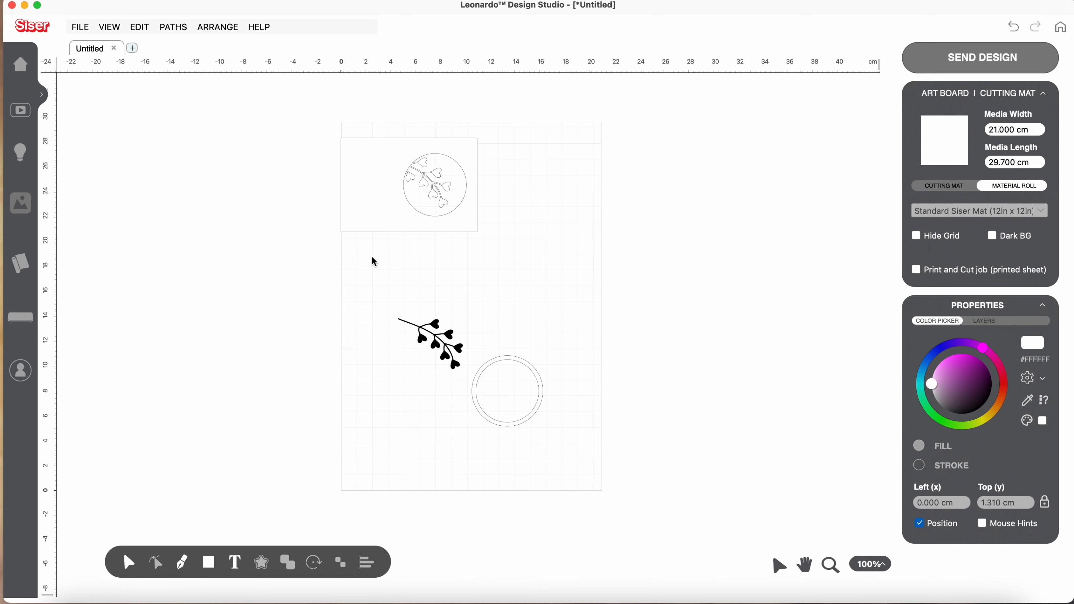
# Step: Ungroup the whole design on the page and deselect everything
pyautogui.click(390, 230)
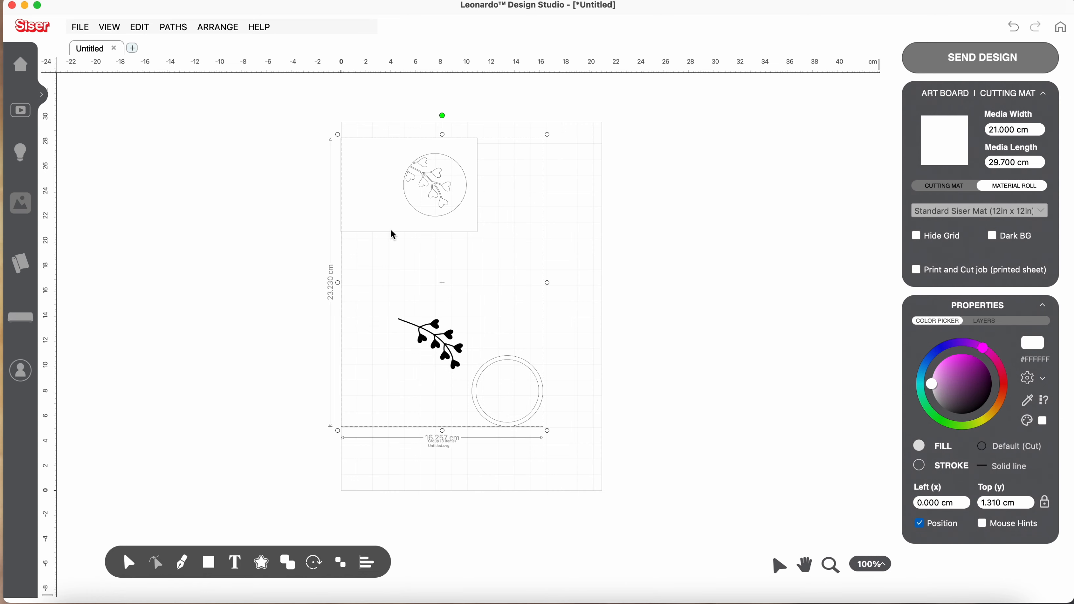
pyautogui.rightClick(392, 234)
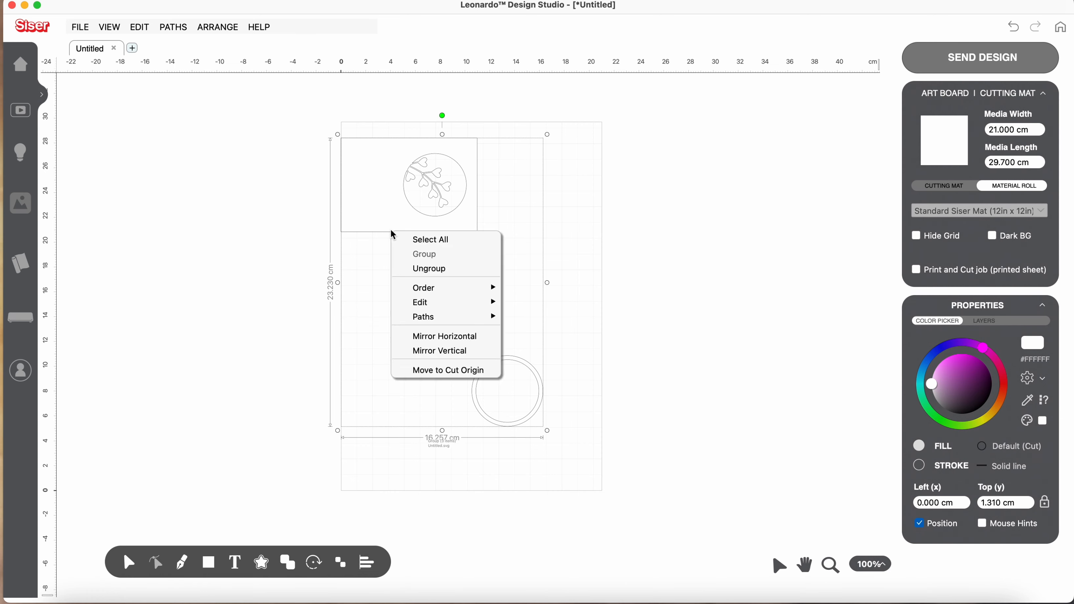
pyautogui.click(398, 270)
pyautogui.click(604, 349)
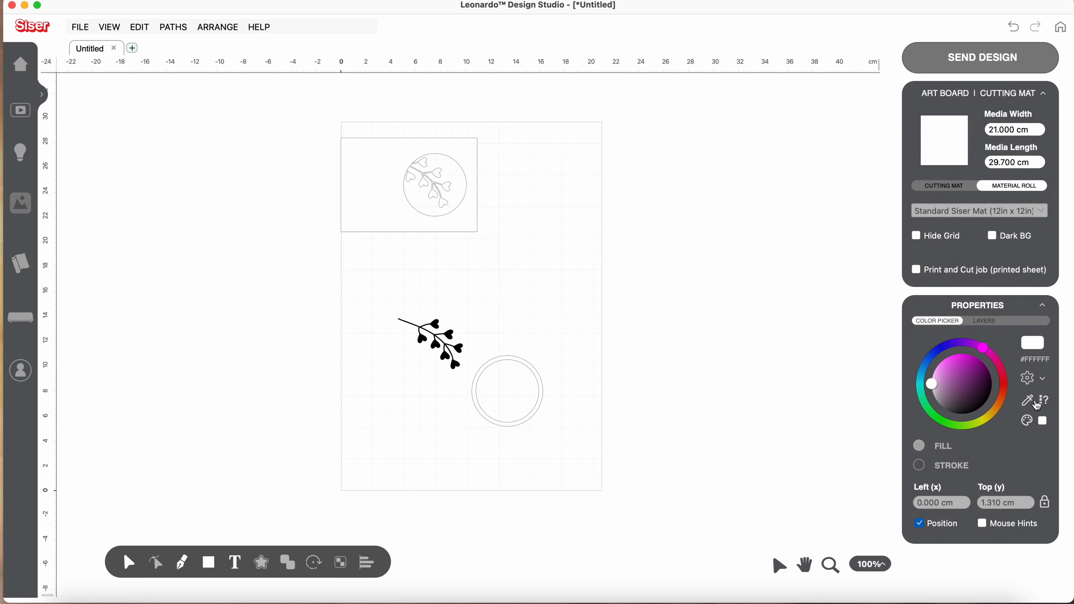
# Step: Select all black shapes in the ungrouped design by colour
pyautogui.click(1044, 401)
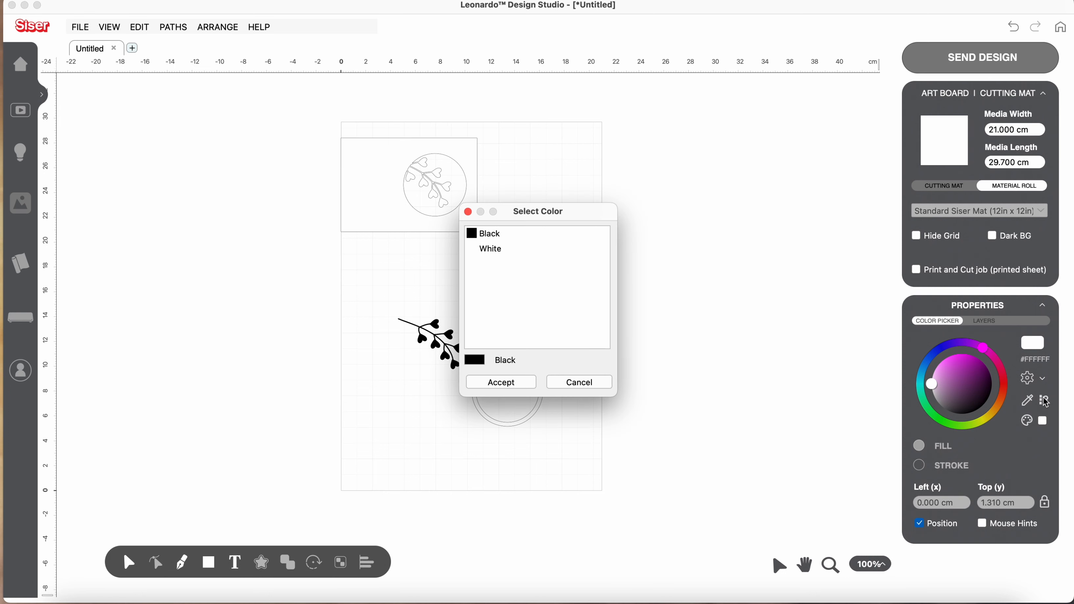
pyautogui.click(510, 236)
pyautogui.click(501, 382)
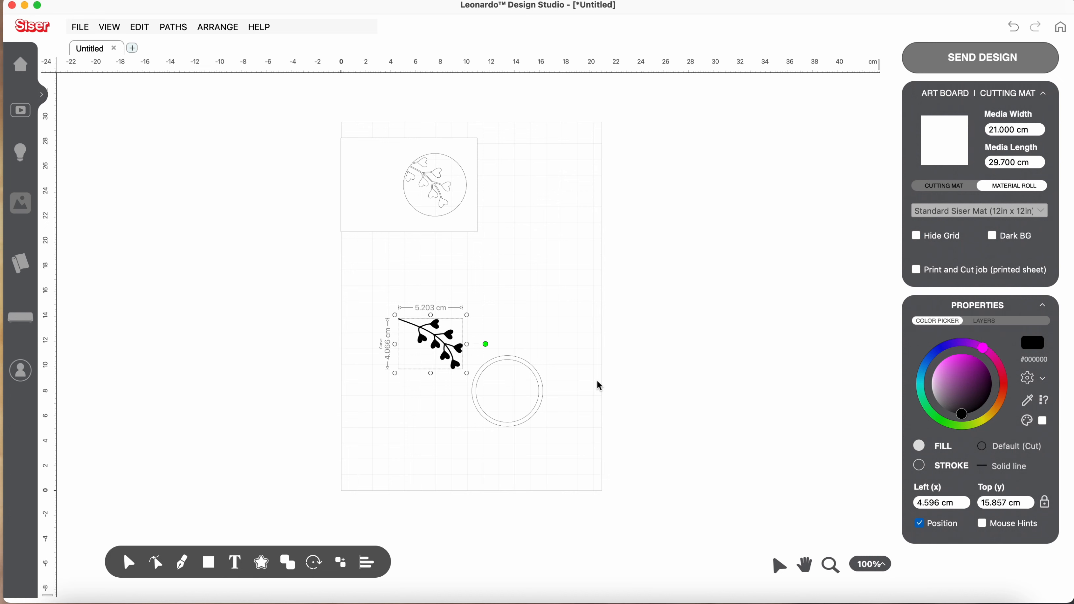
# Step: Show the layers list and look over its additional selection, lock and hide options
pyautogui.click(998, 323)
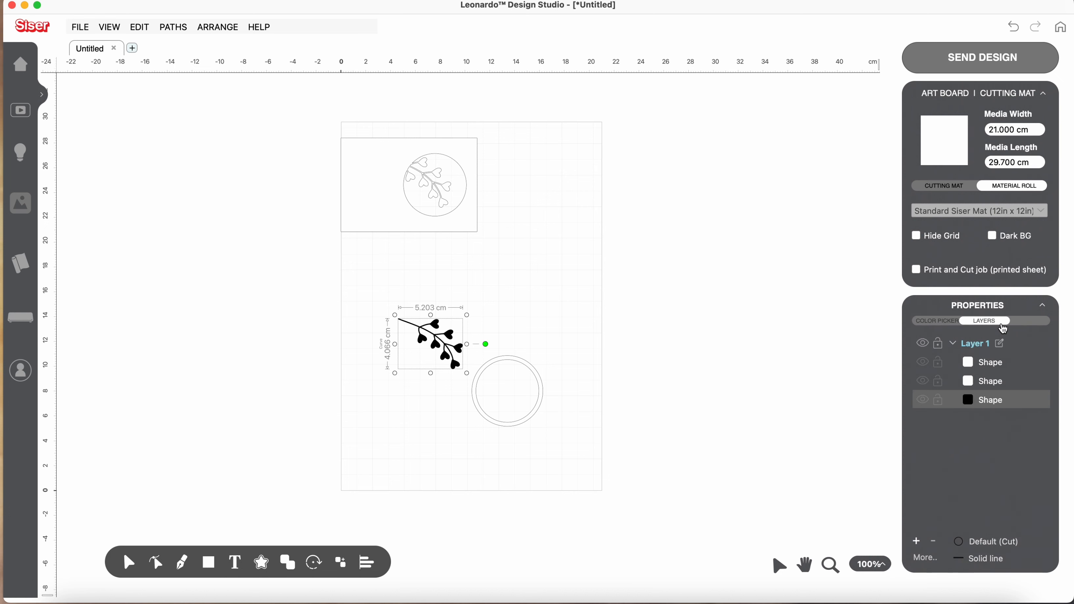
pyautogui.click(924, 561)
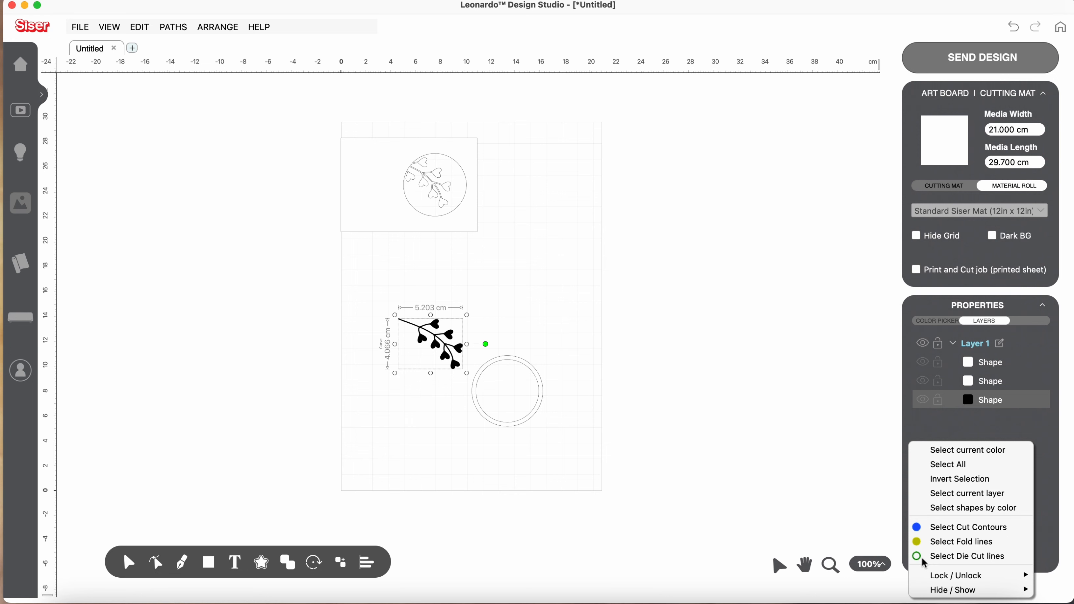
pyautogui.moveTo(932, 587)
pyautogui.click(1045, 586)
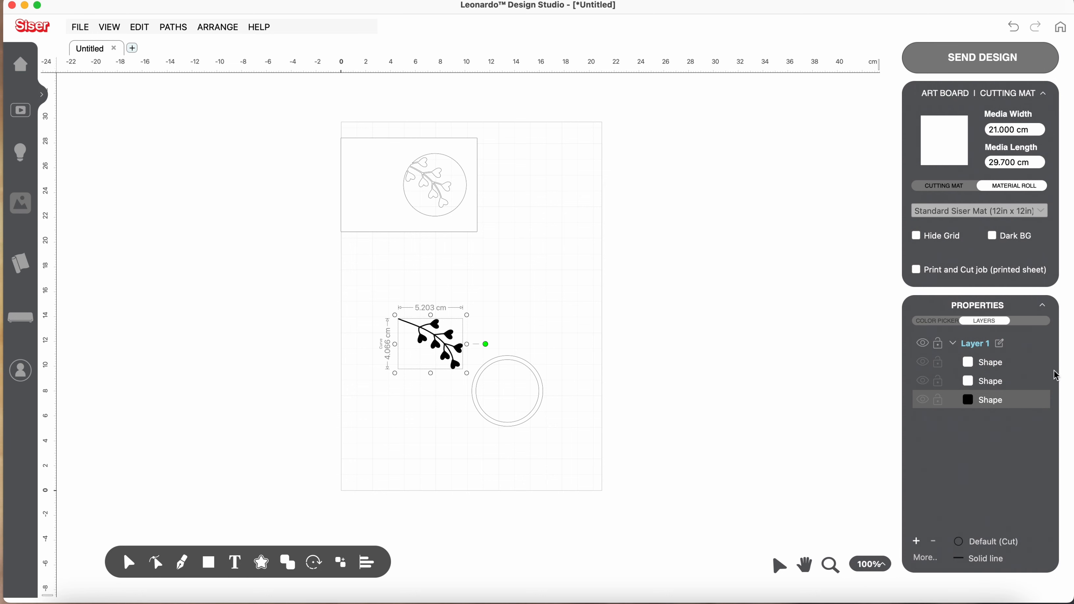
# Step: Collapse the properties and art board settings and expand both again
pyautogui.click(1044, 306)
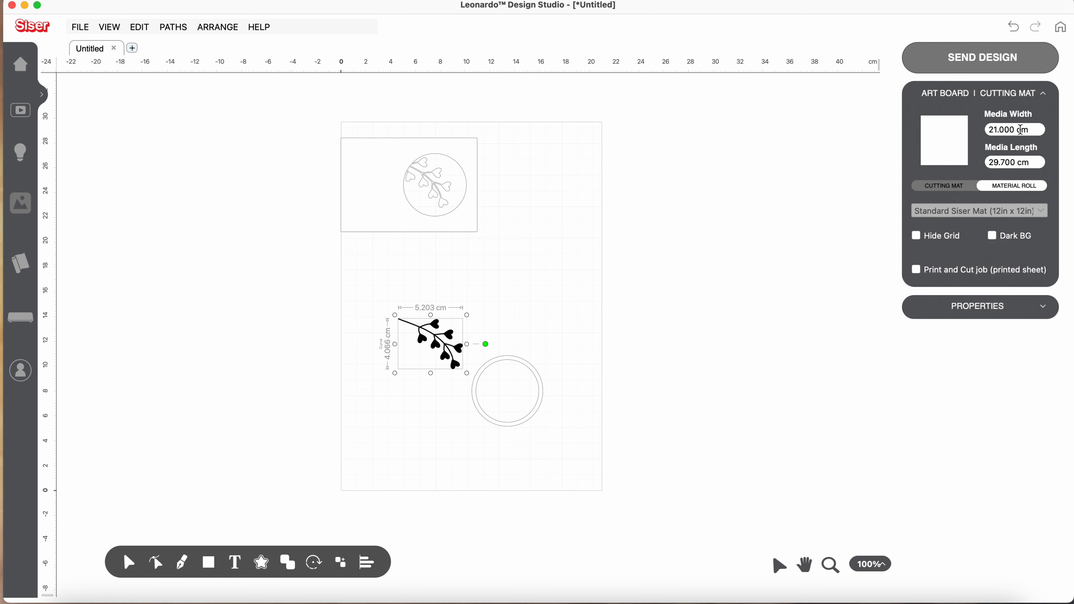
pyautogui.click(1042, 94)
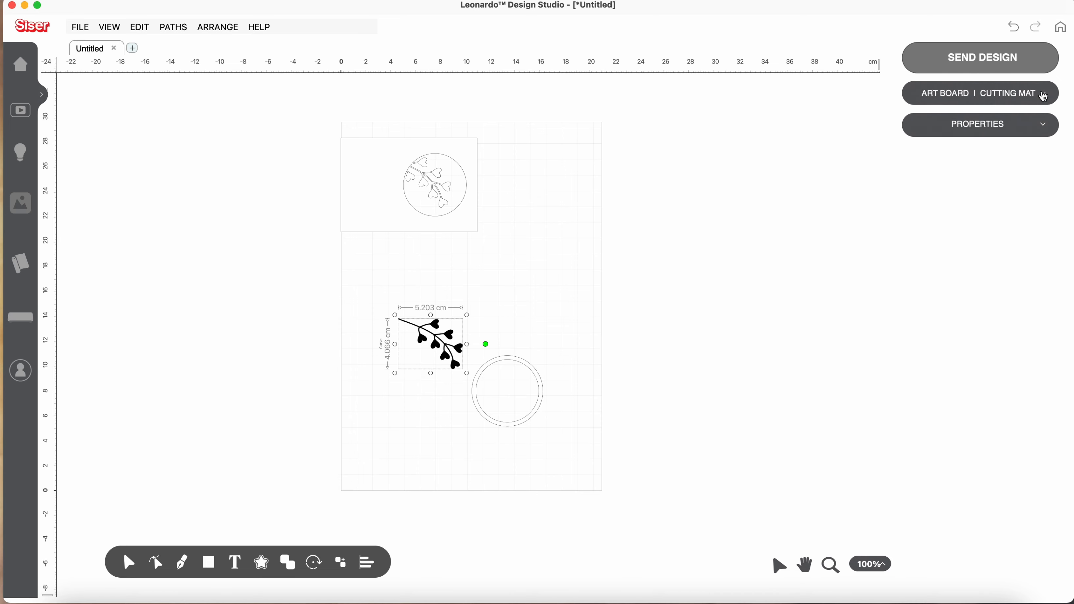
pyautogui.click(1043, 96)
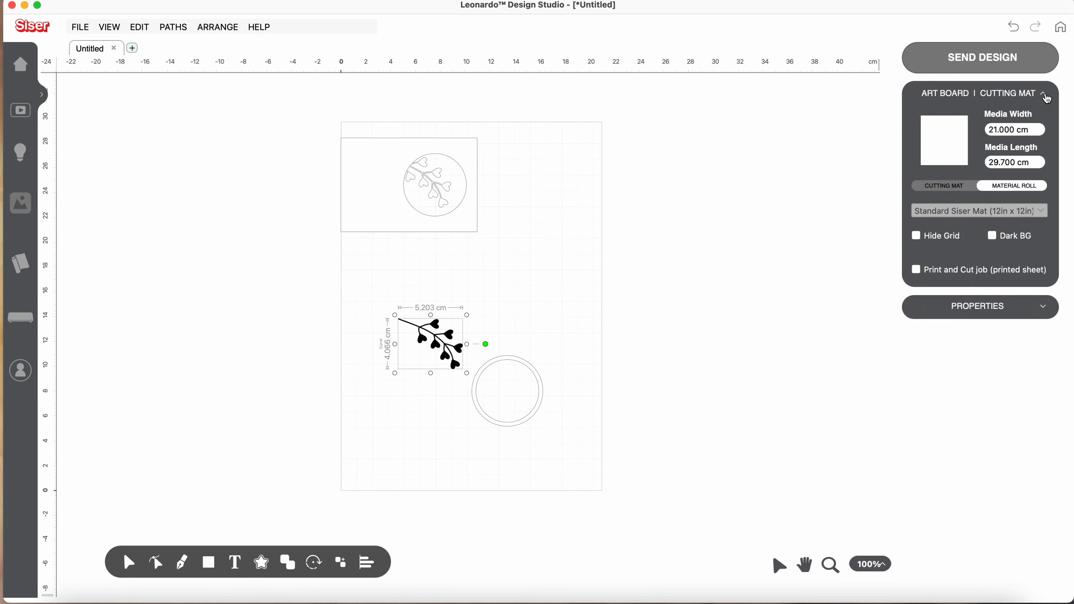
pyautogui.click(1047, 310)
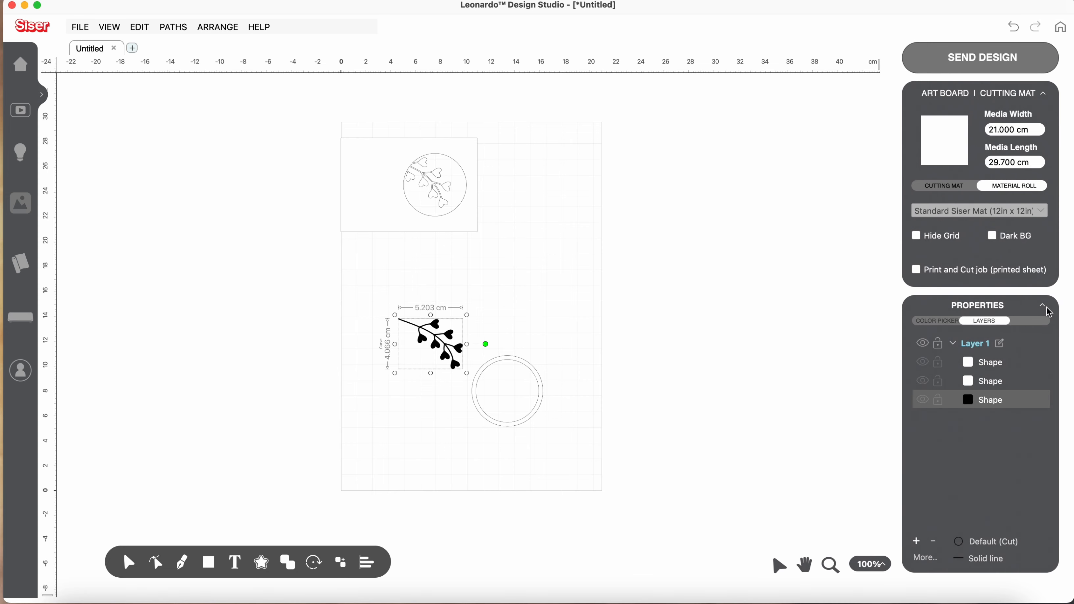
# Step: Open the full preferences, look over the general options and default page settings, and accept them
pyautogui.click(173, 28)
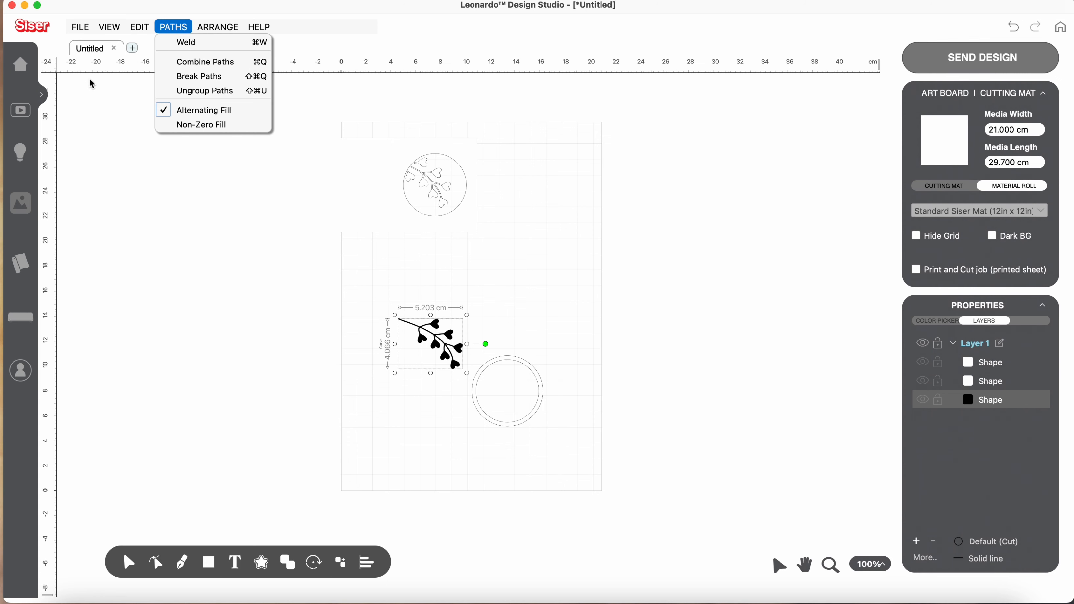
pyautogui.click(80, 26)
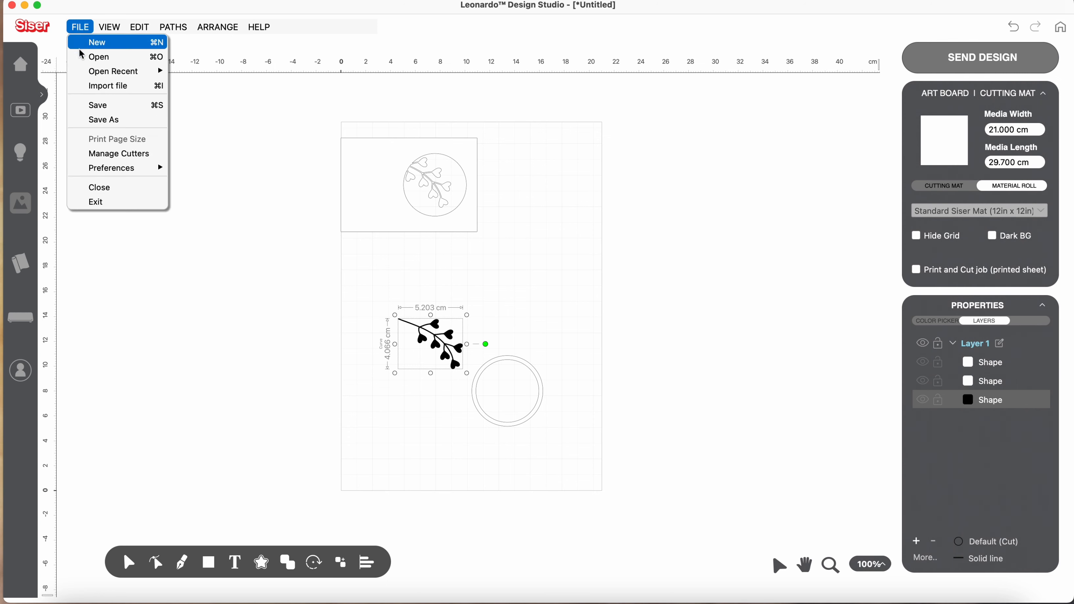
pyautogui.moveTo(98, 169)
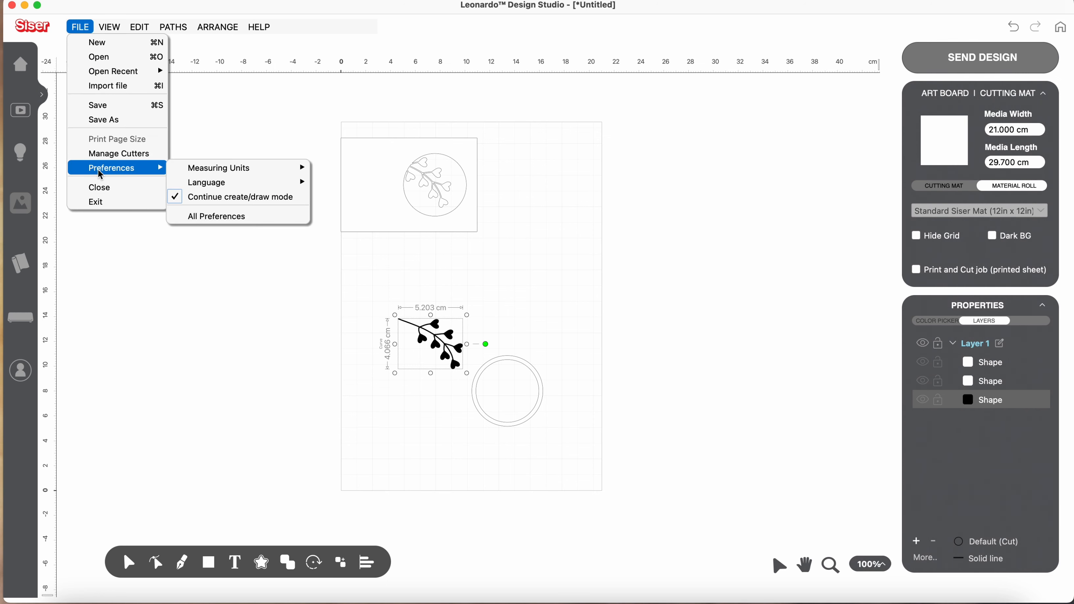
pyautogui.click(181, 217)
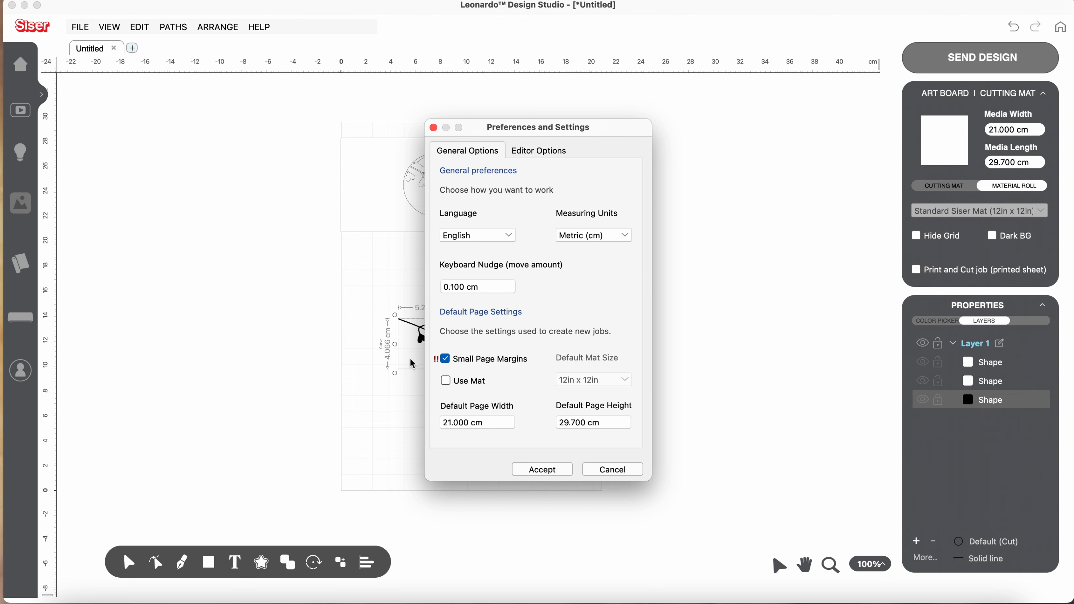
pyautogui.click(264, 30)
pyautogui.click(562, 470)
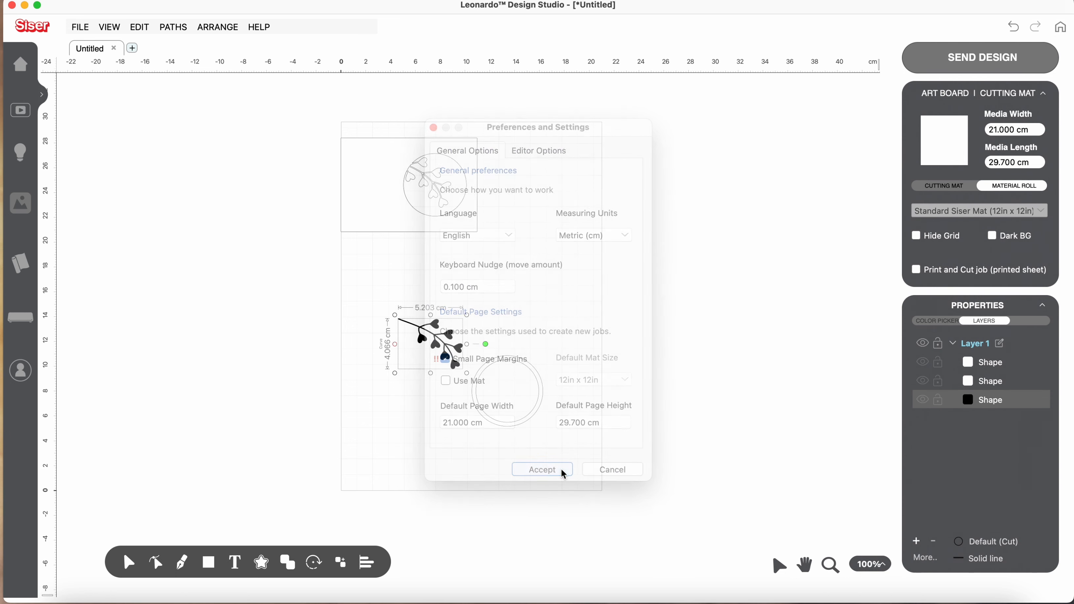
# Step: Show the available help options, including cutter calibration and the software update check
pyautogui.click(270, 28)
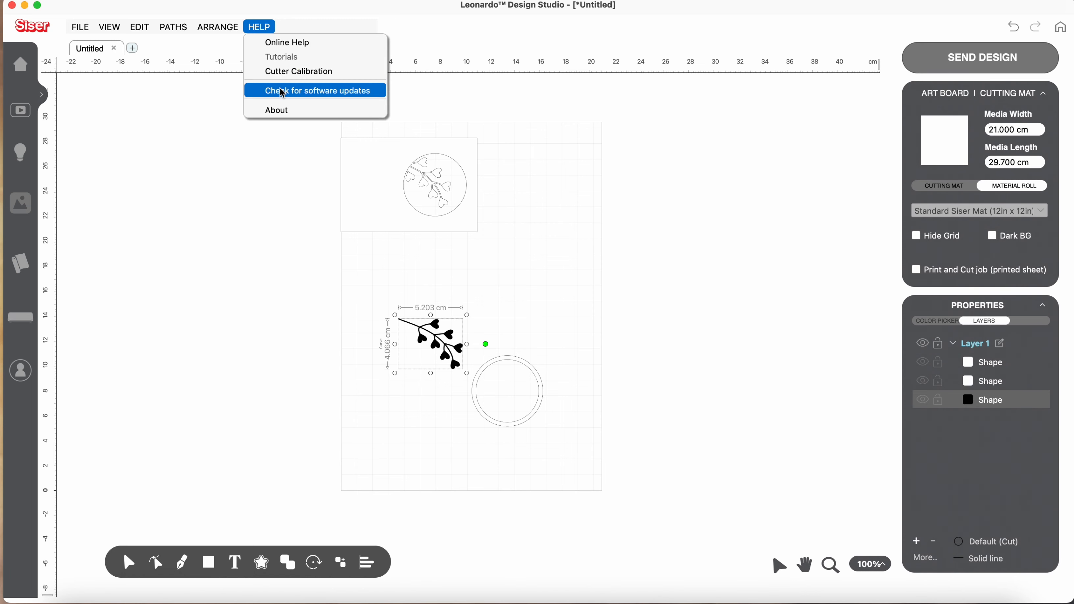